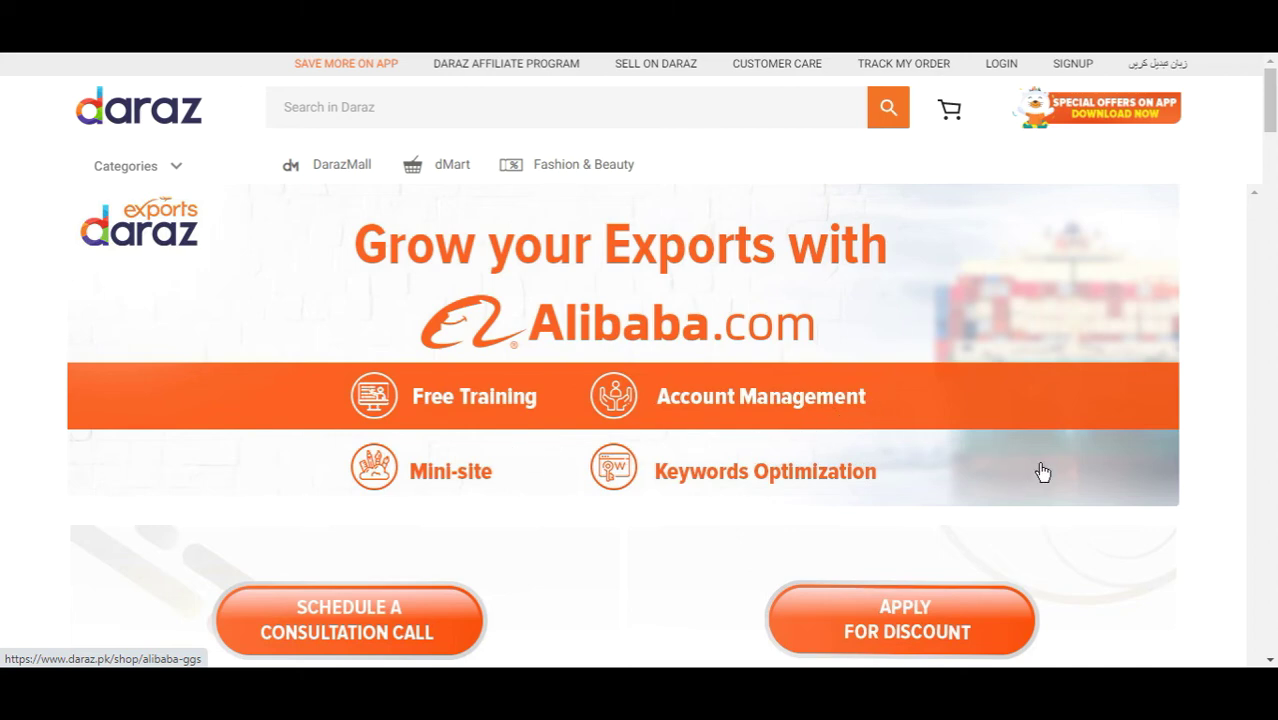
# - Examine the Alibaba.com membership benefits, Gold Supplier packages and Dexports exclusive services on the Daraz Exports page
pyautogui.scroll(-4, 1042, 472)
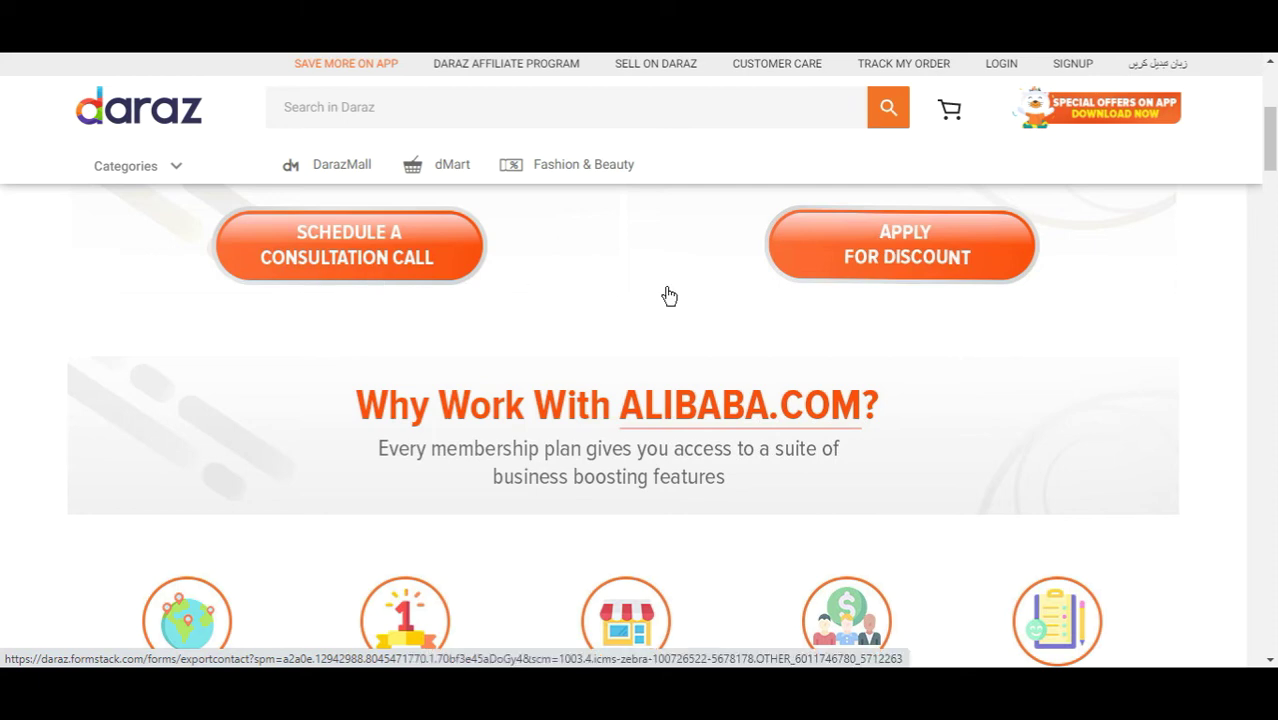
pyautogui.scroll(-2, 919, 337)
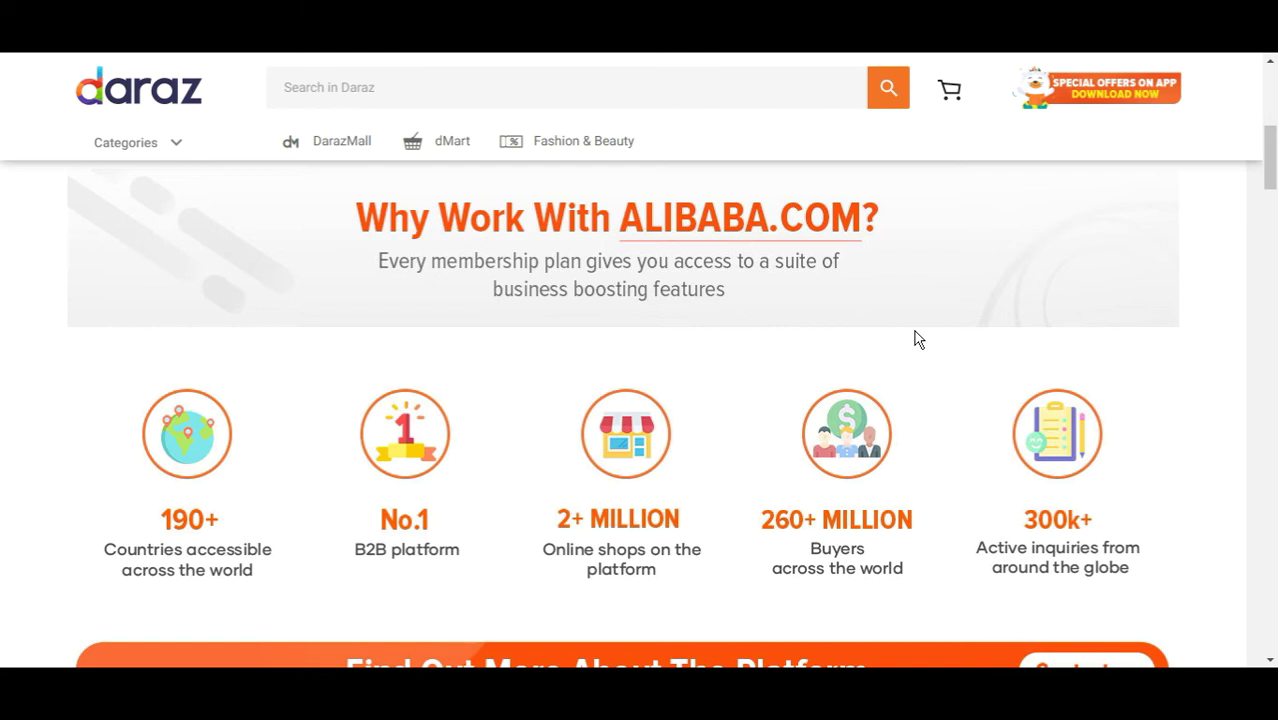
pyautogui.scroll(-1, 531, 386)
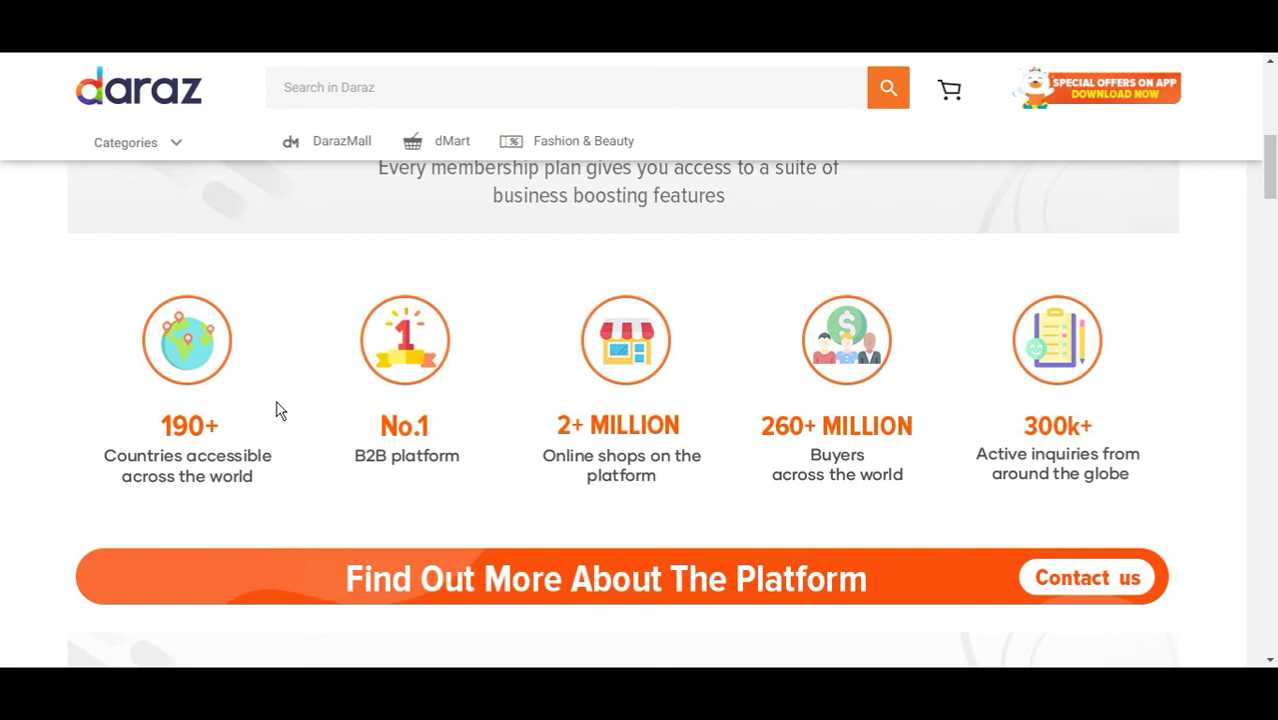
pyautogui.scroll(-3, 542, 425)
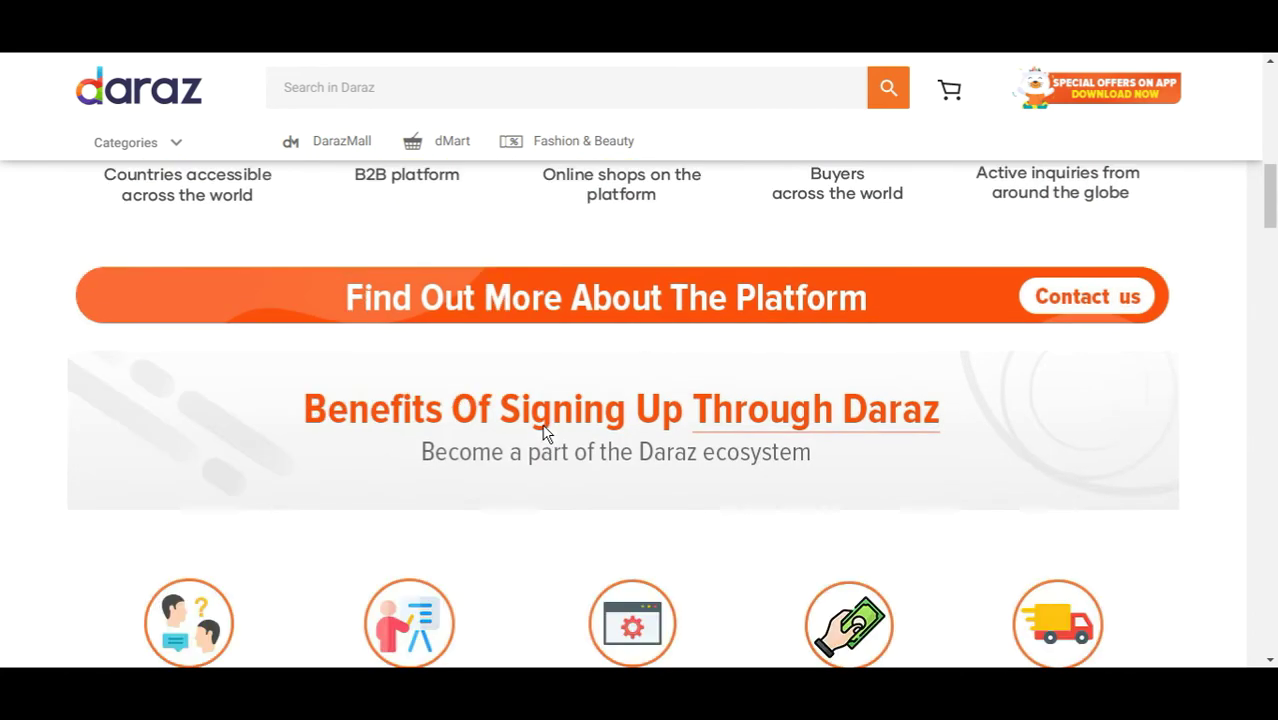
pyautogui.scroll(-1, 545, 432)
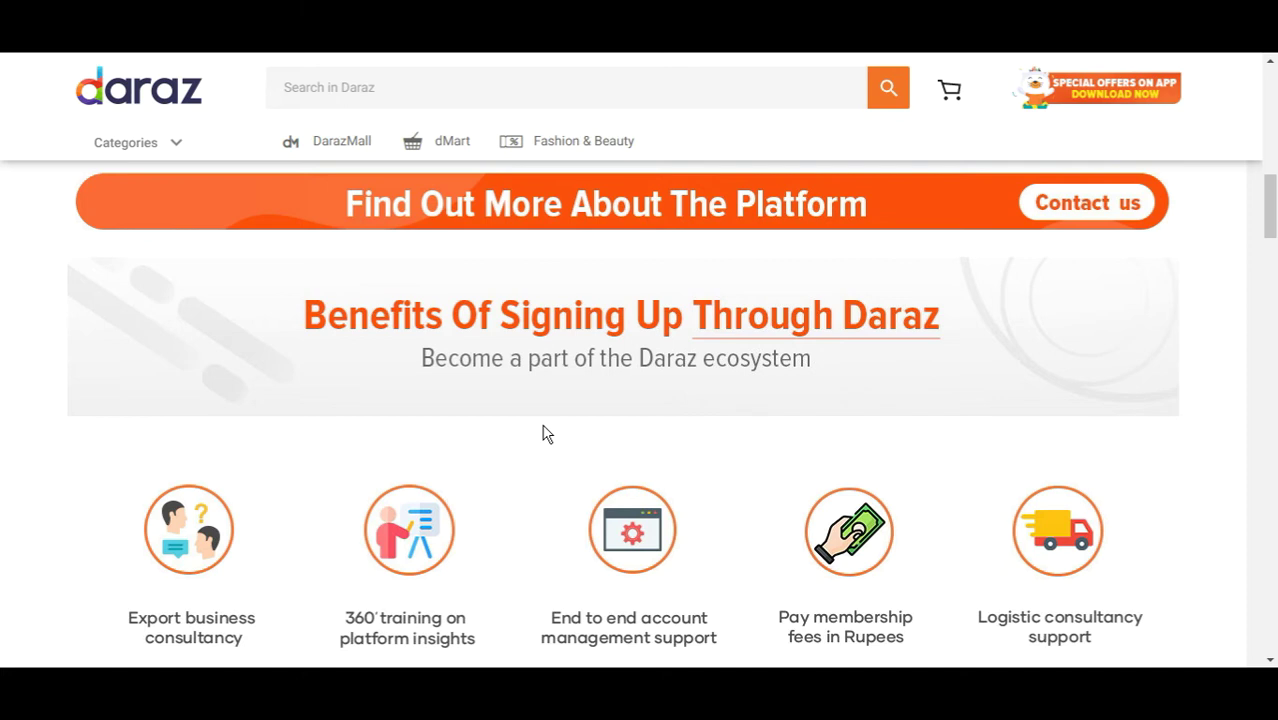
pyautogui.scroll(-1, 480, 430)
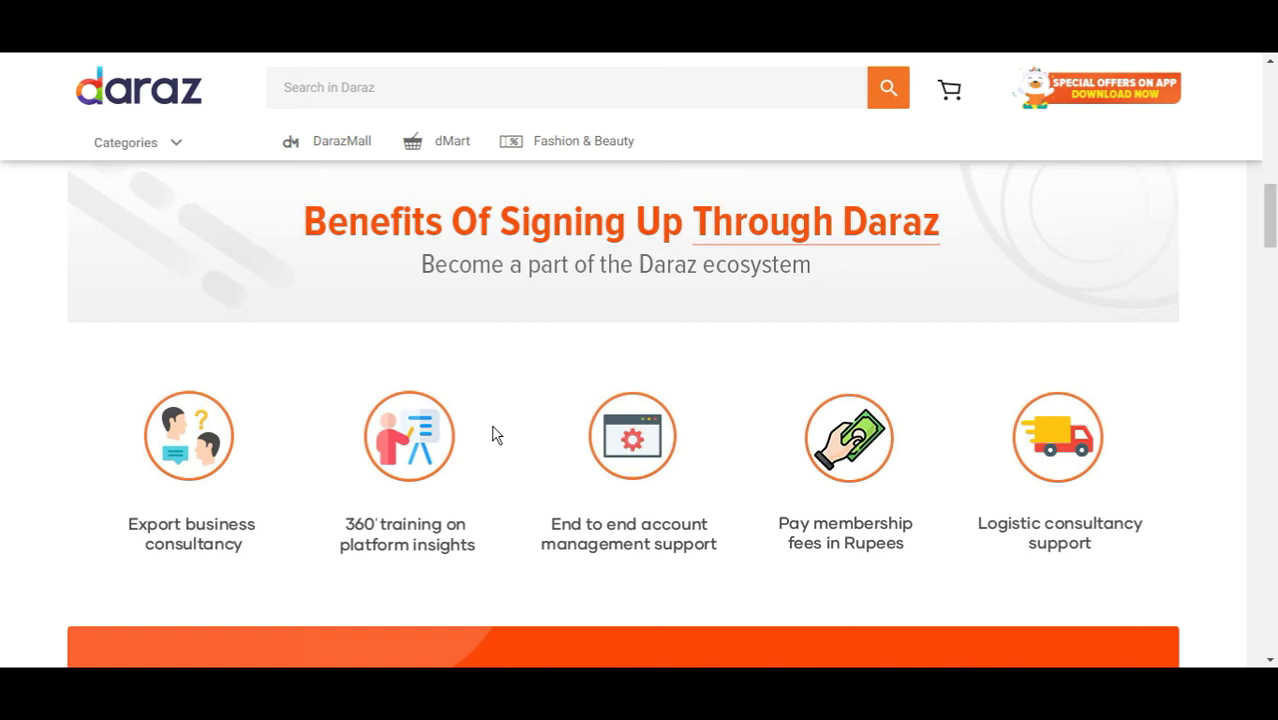
pyautogui.scroll(-3, 494, 433)
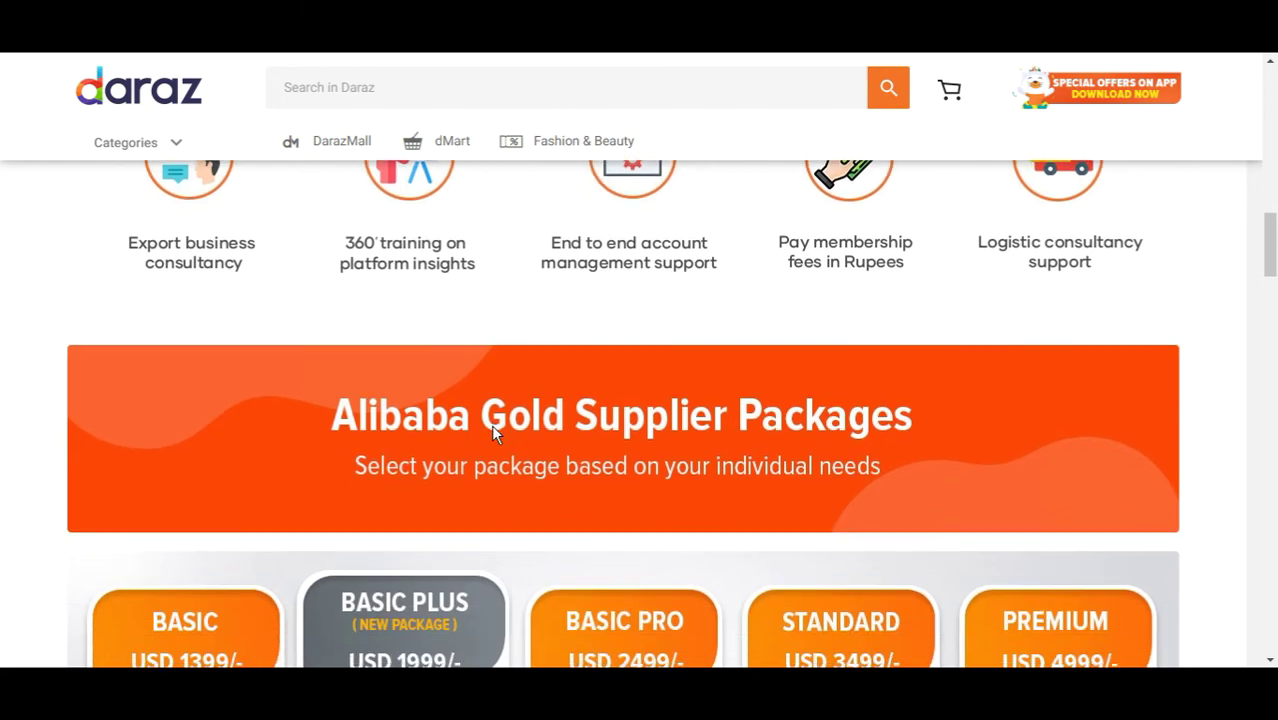
pyautogui.scroll(-3, 553, 466)
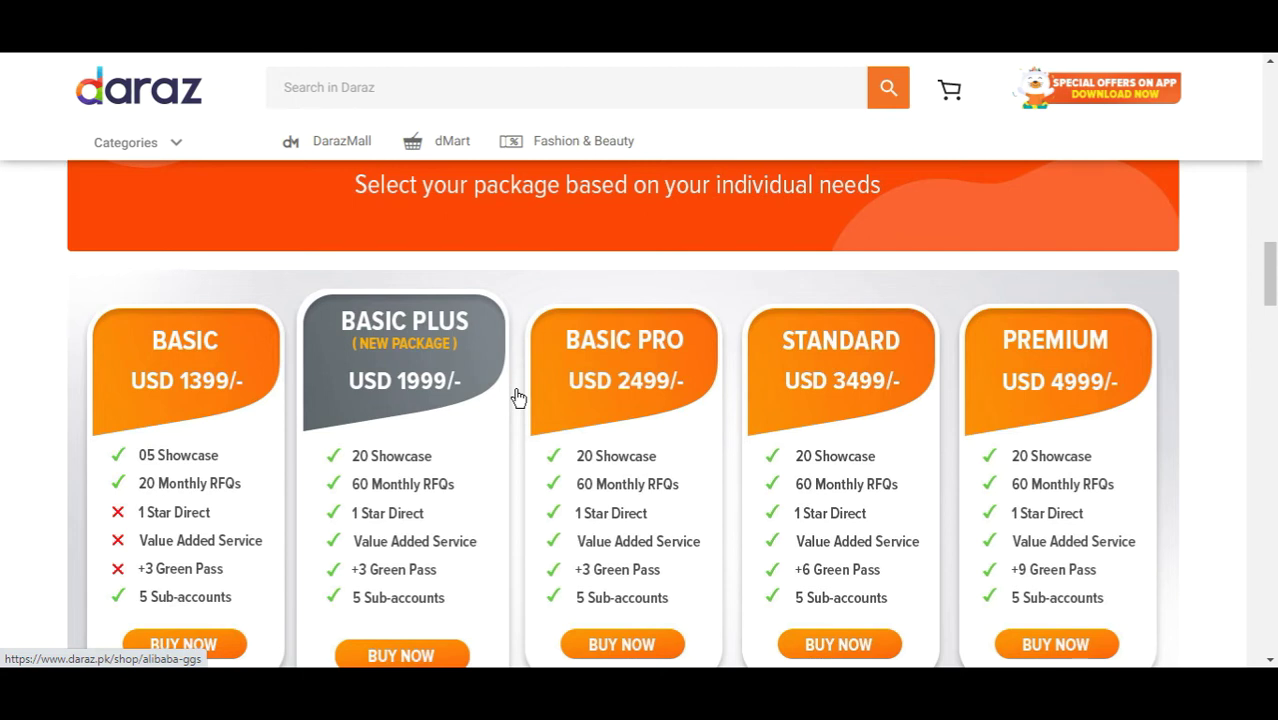
pyautogui.scroll(-1, 165, 364)
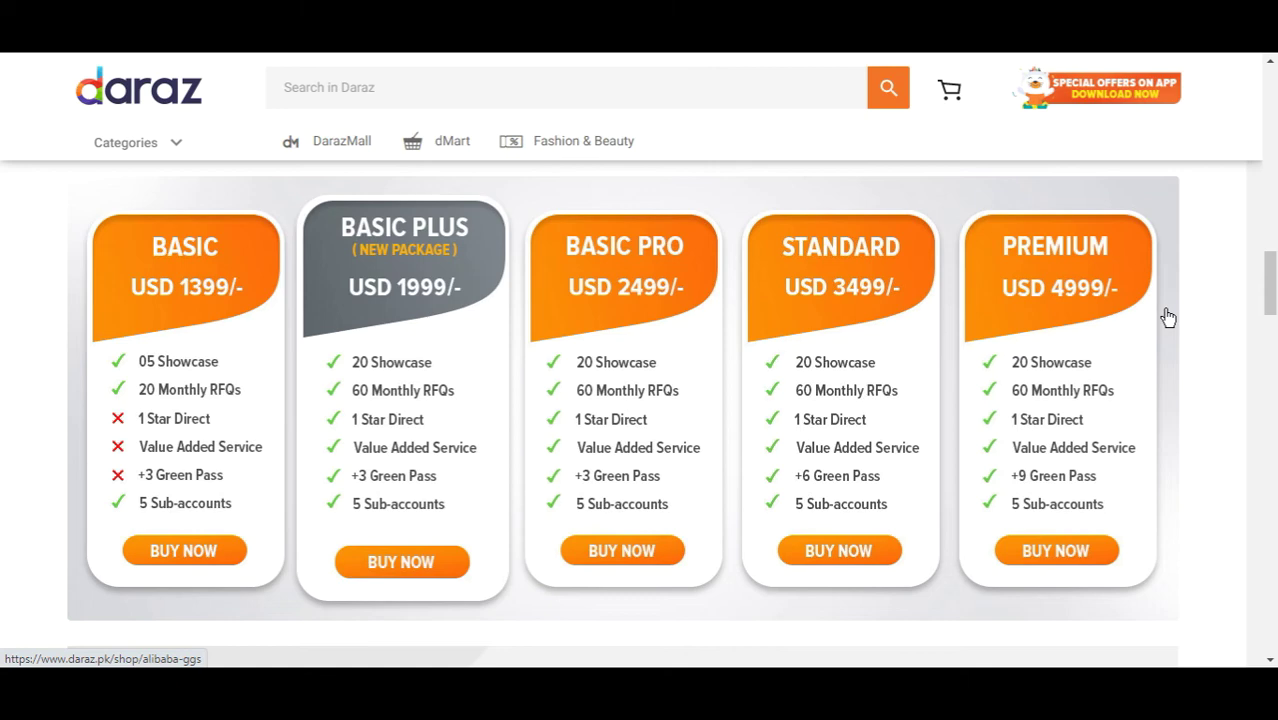
pyautogui.scroll(-5, 1168, 317)
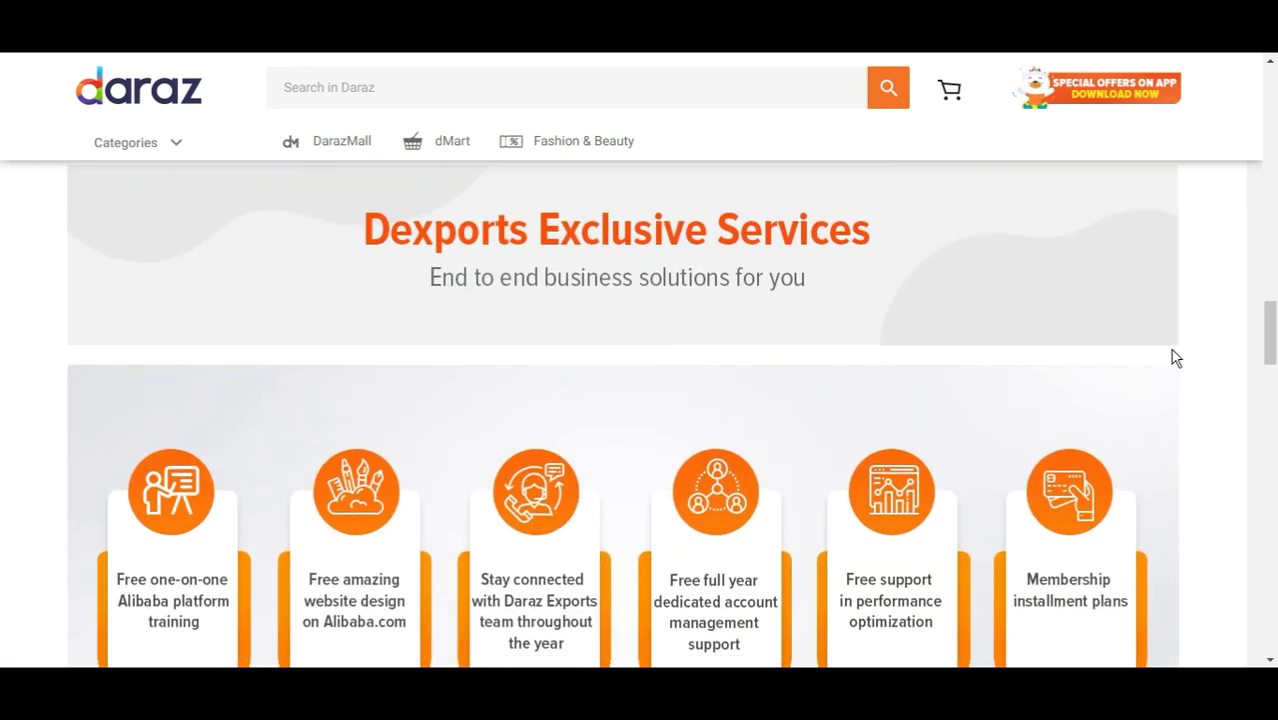
pyautogui.scroll(-2, 1175, 358)
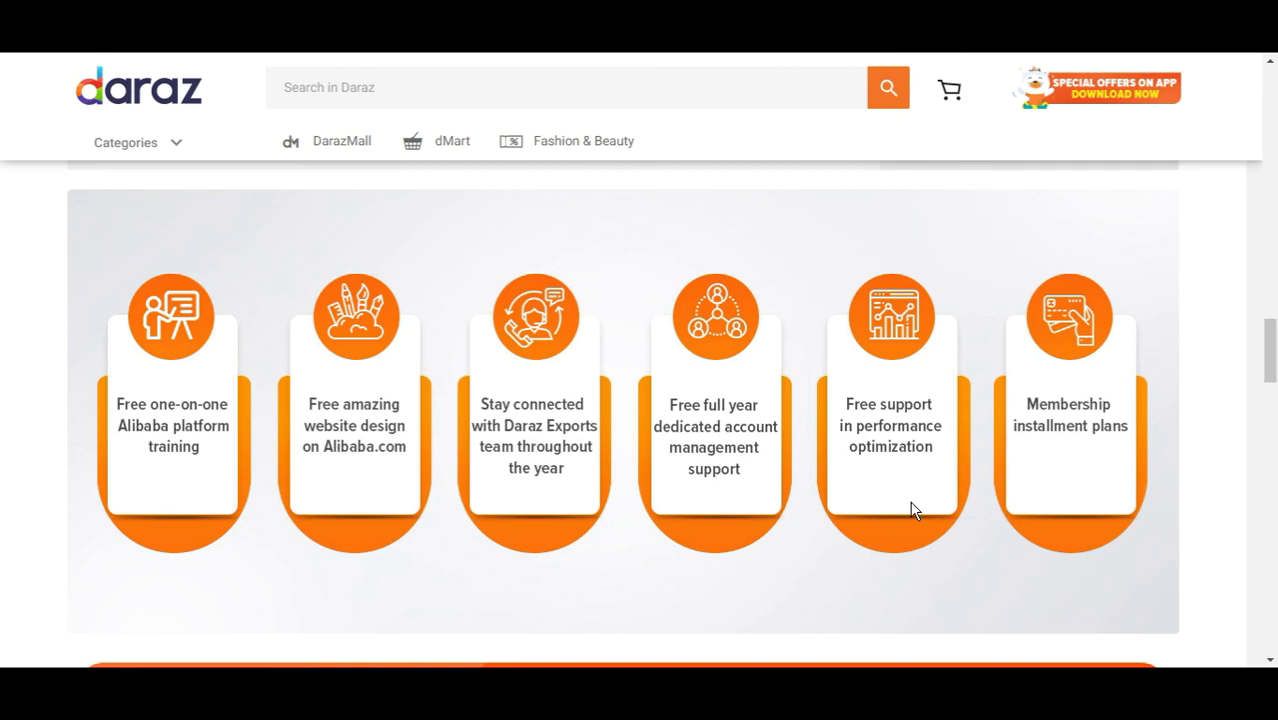
# - Open the application form for requesting an installment plan from the Daraz Exports page
pyautogui.scroll(-4, 911, 510)
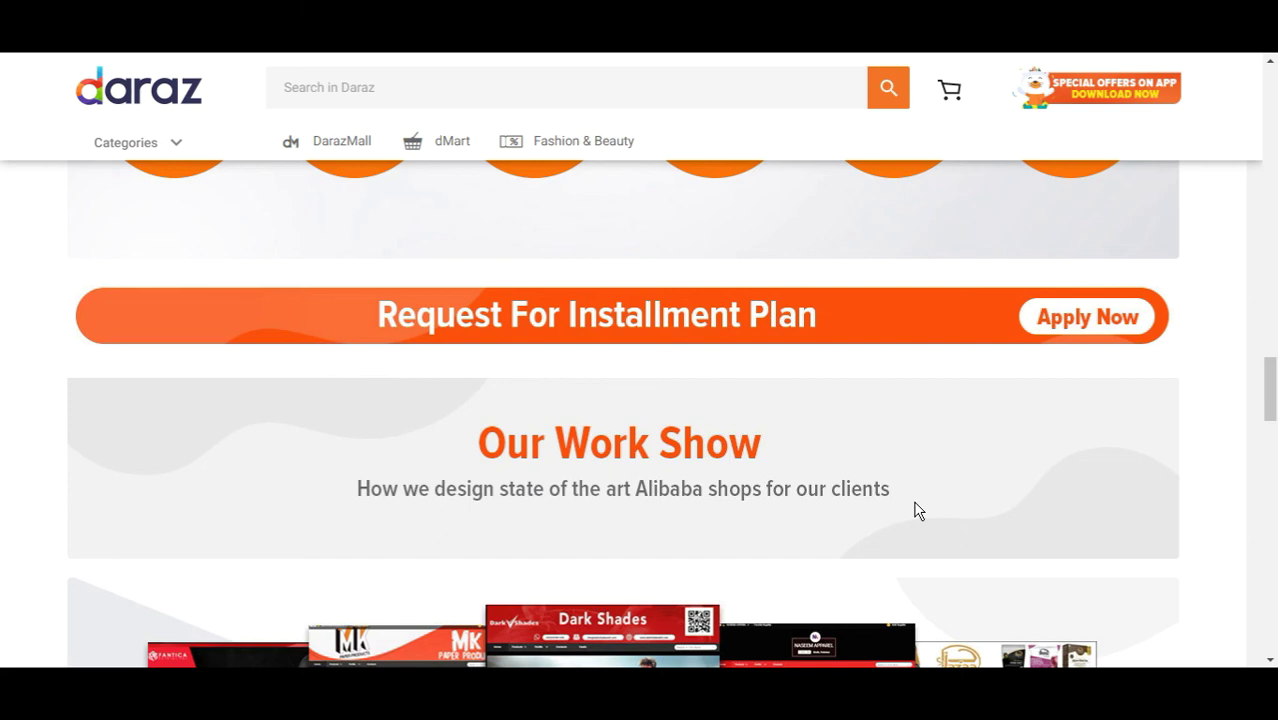
pyautogui.scroll(-1, 918, 510)
pyautogui.scroll(2, 916, 511)
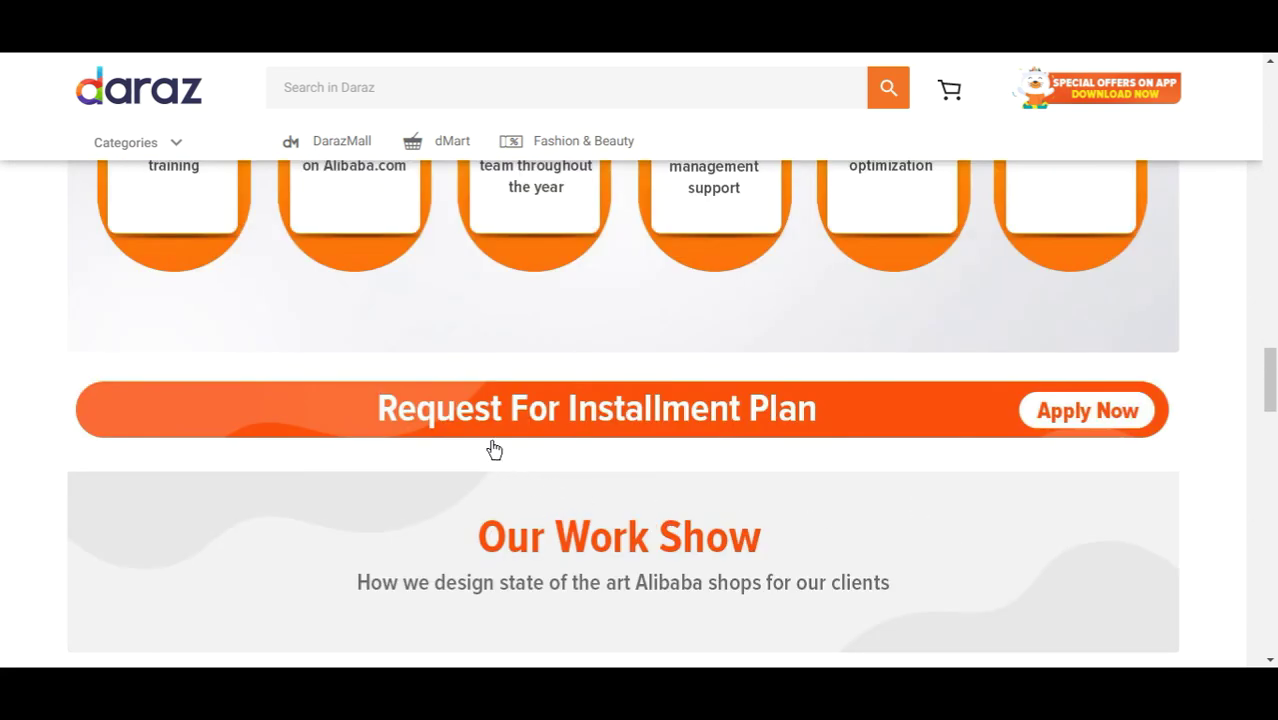
pyautogui.click(1081, 420)
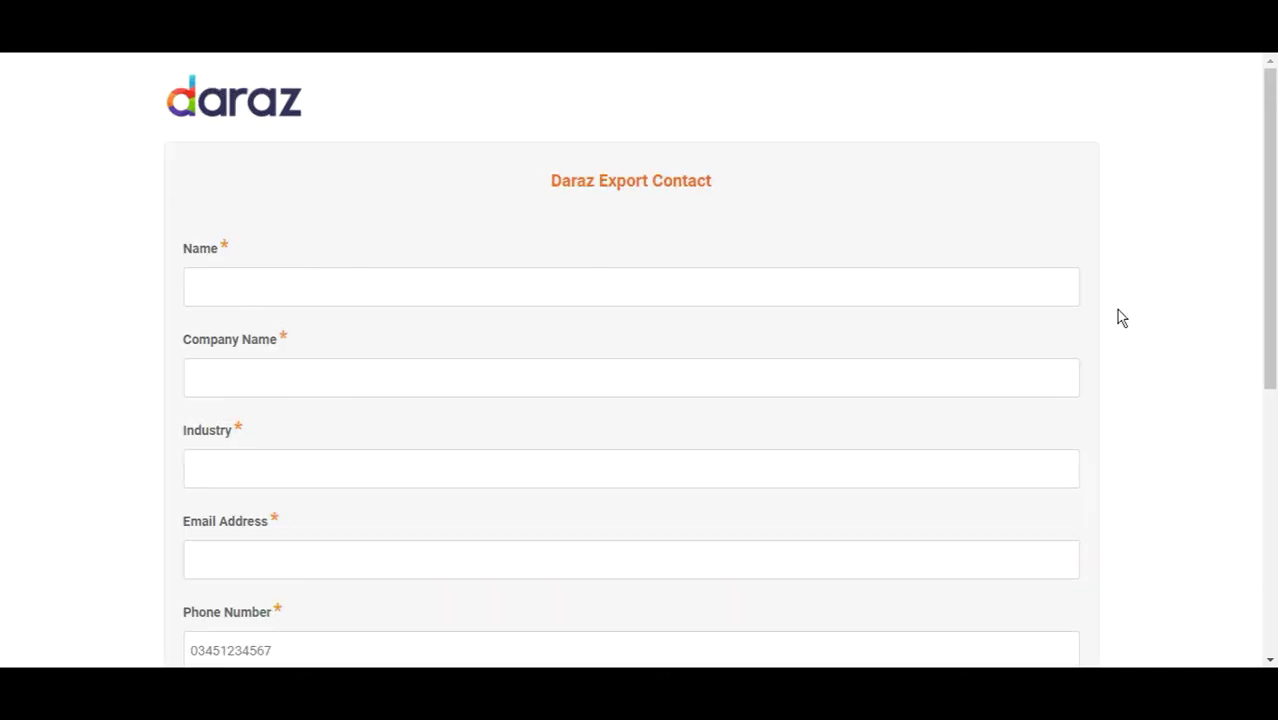
# - Fill in the Daraz Export Contact form with industry "clothing" and company name "abc"
pyautogui.scroll(-1, 1115, 320)
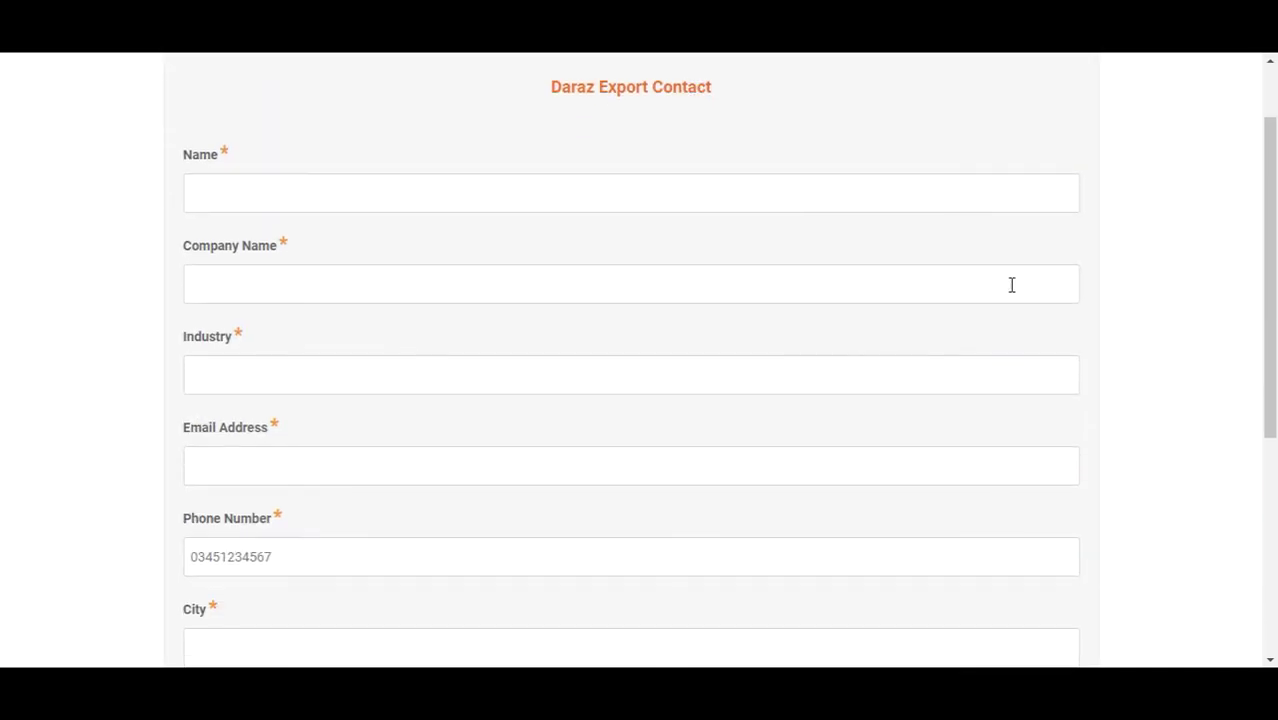
pyautogui.click(826, 206)
pyautogui.click(836, 318)
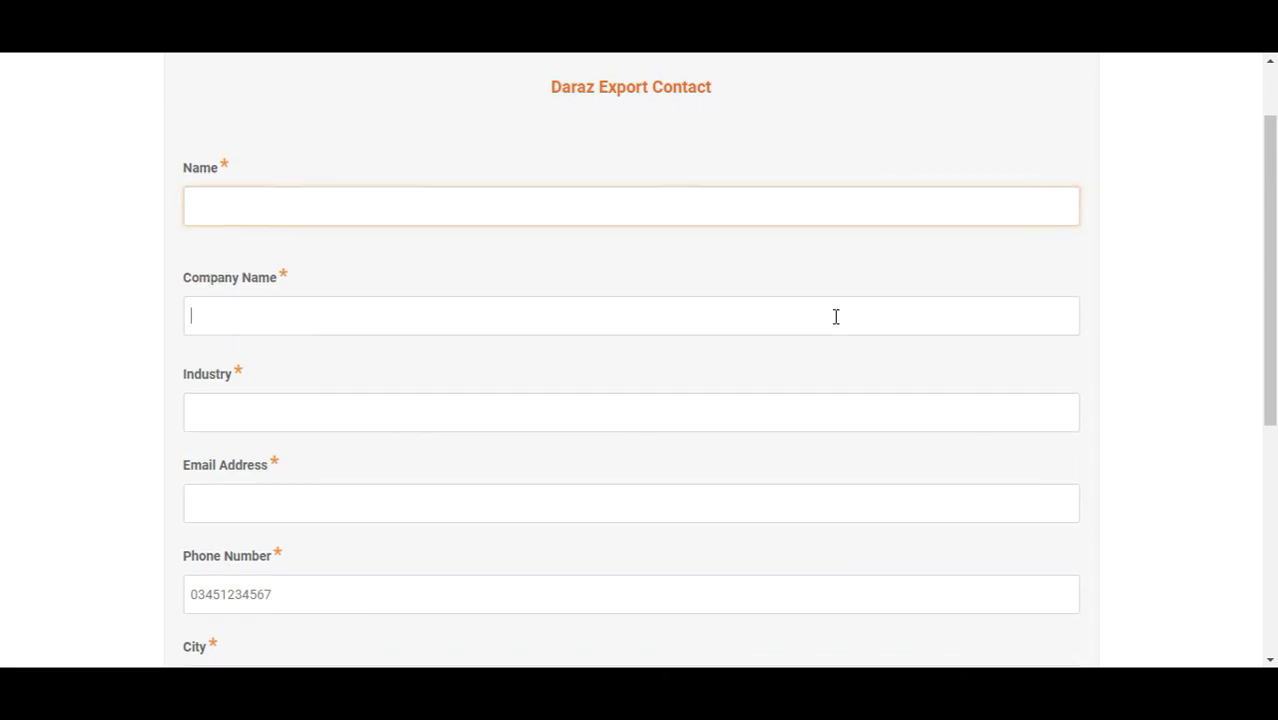
pyautogui.scroll(-1, 838, 327)
pyautogui.click(841, 328)
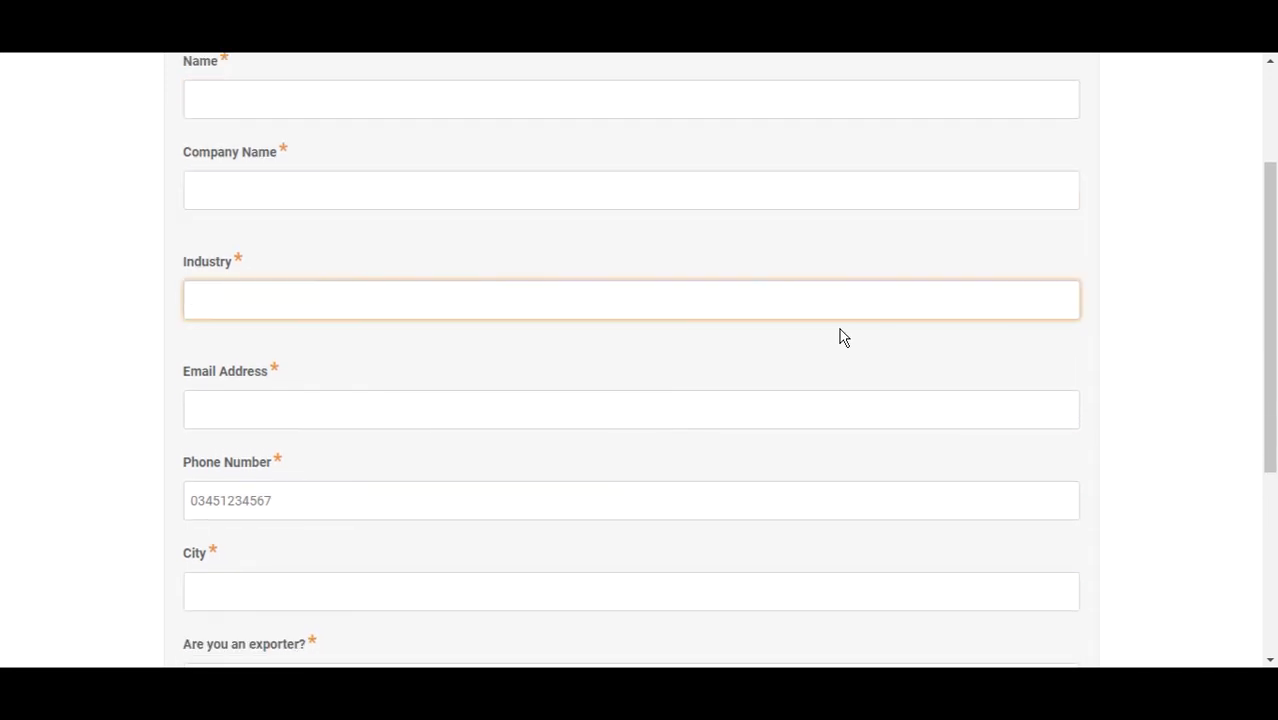
pyautogui.write('clothing')
pyautogui.click(839, 197)
pyautogui.write('abc')
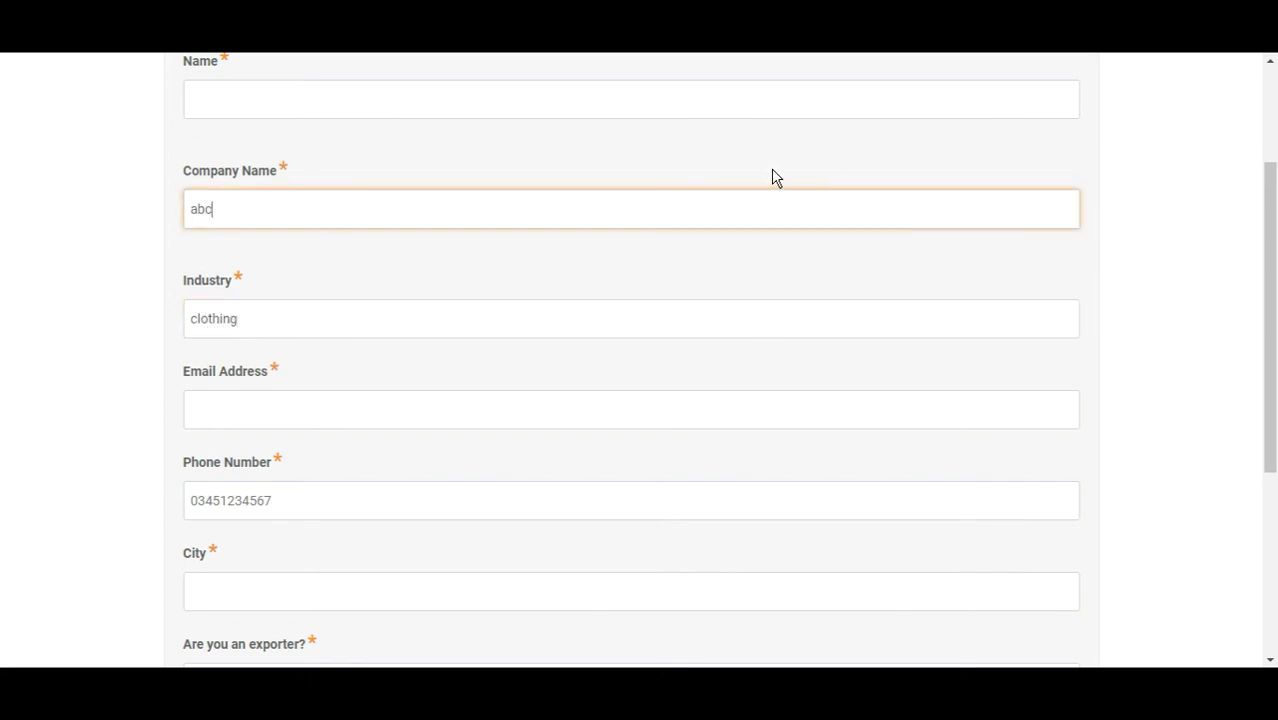
# - Enter the contact's name and e-mail address in the Daraz Export Contact form
pyautogui.click(761, 99)
pyautogui.write('abs')
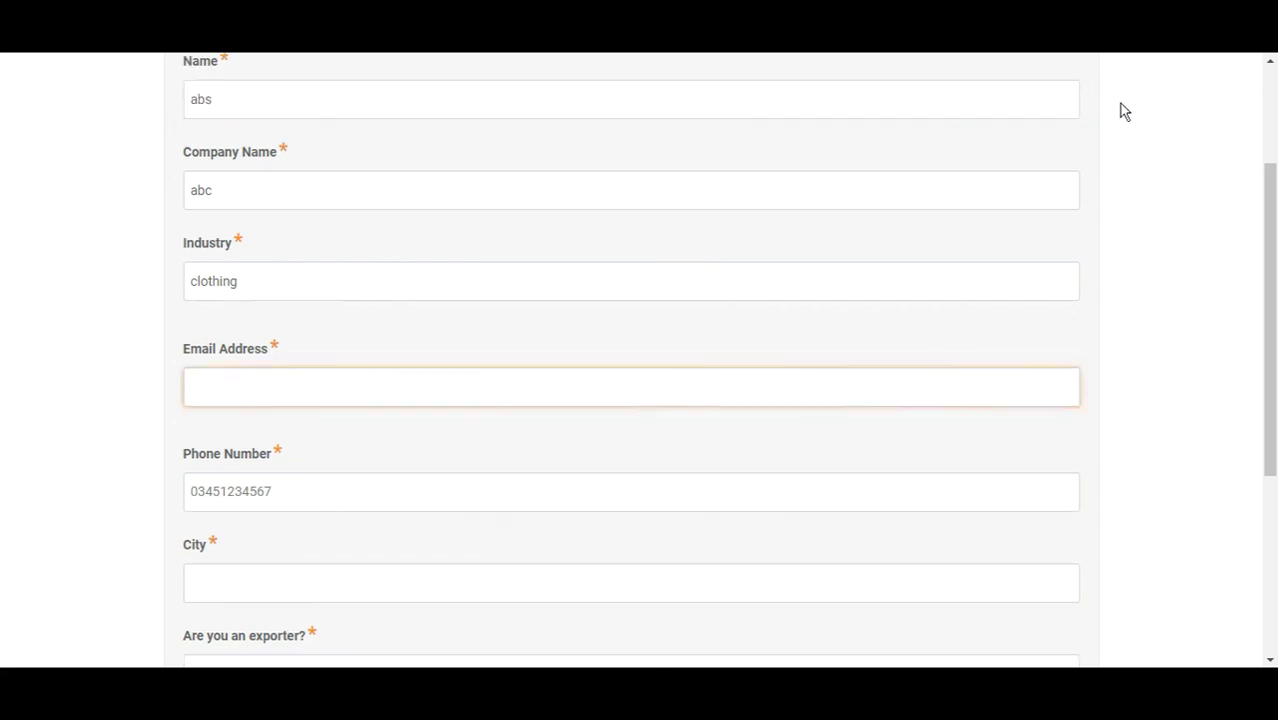
pyautogui.click(905, 373)
pyautogui.write('test@gmail.com')
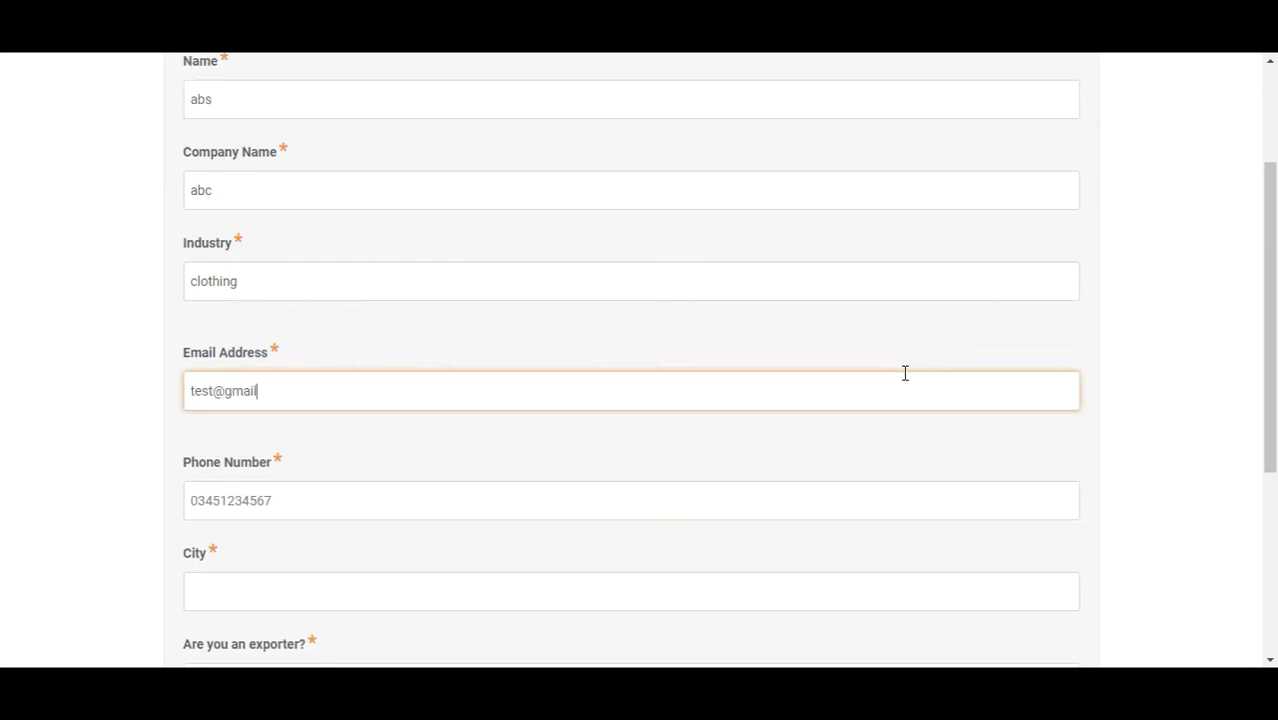
pyautogui.scroll(-2, 905, 373)
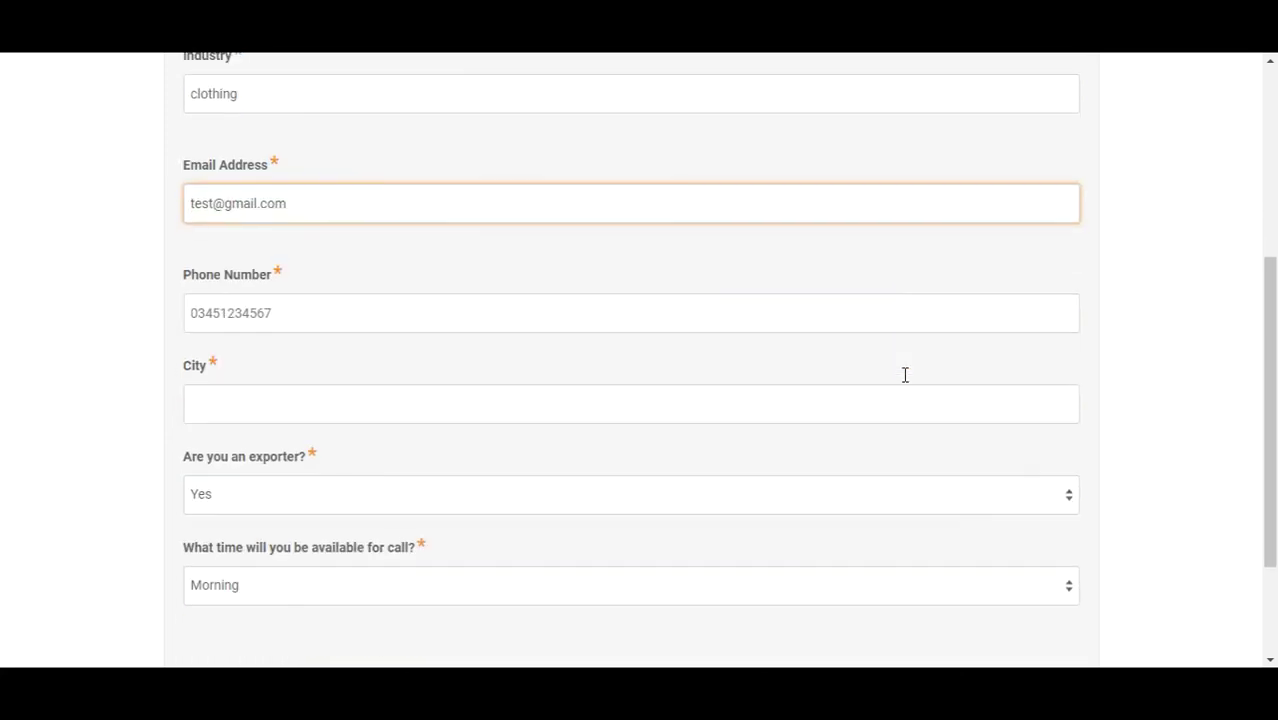
# - Answer Yes to the question whether the applicant is an exporter
pyautogui.click(867, 308)
pyautogui.scroll(-2, 847, 381)
pyautogui.click(830, 426)
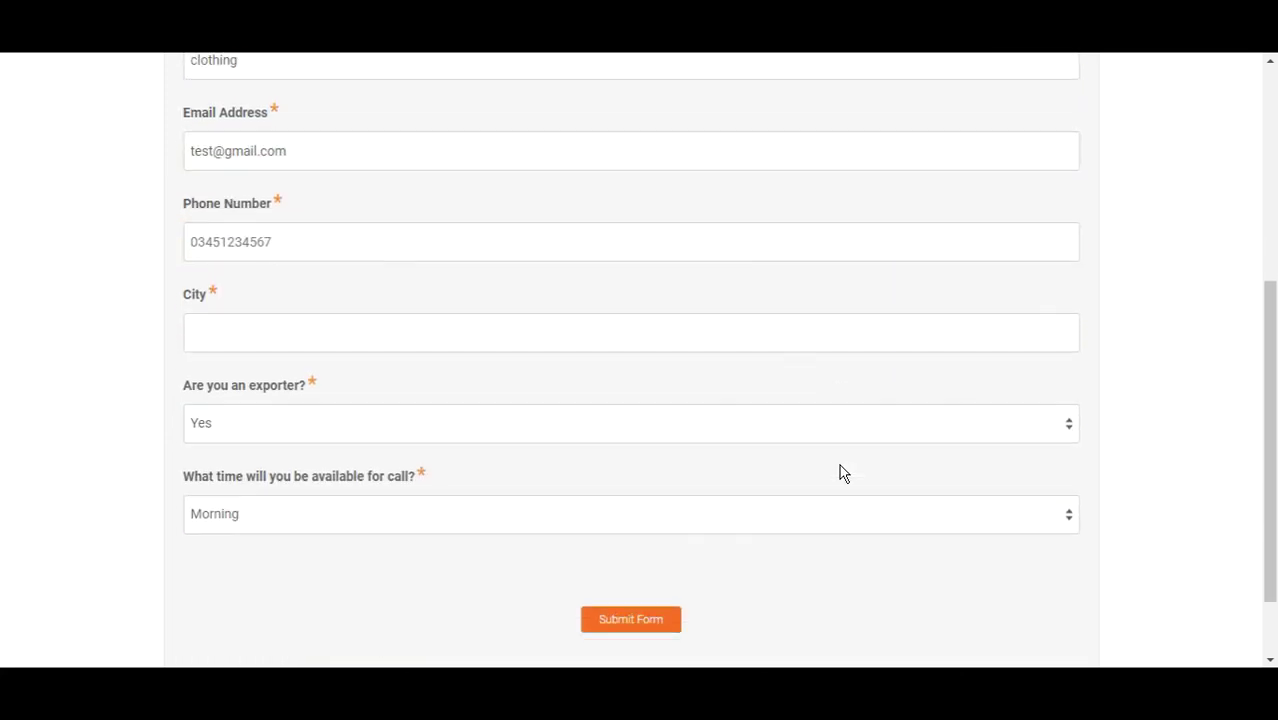
pyautogui.click(590, 375)
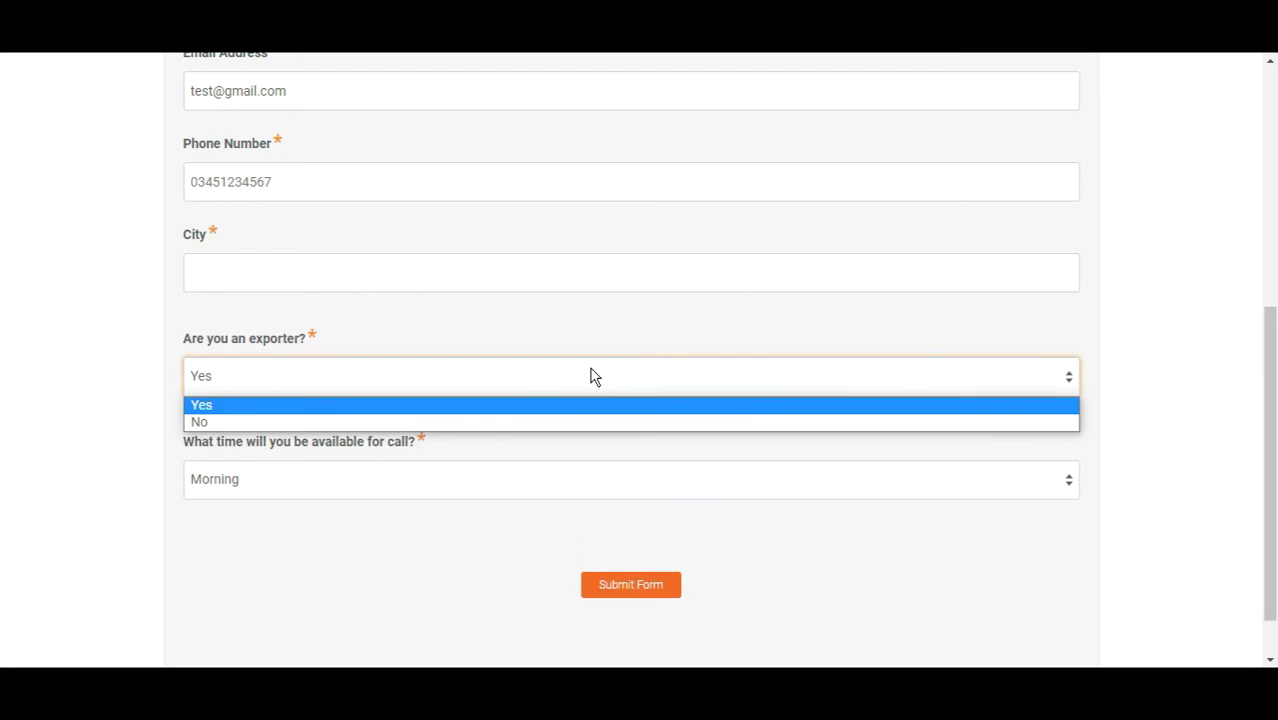
pyautogui.click(592, 411)
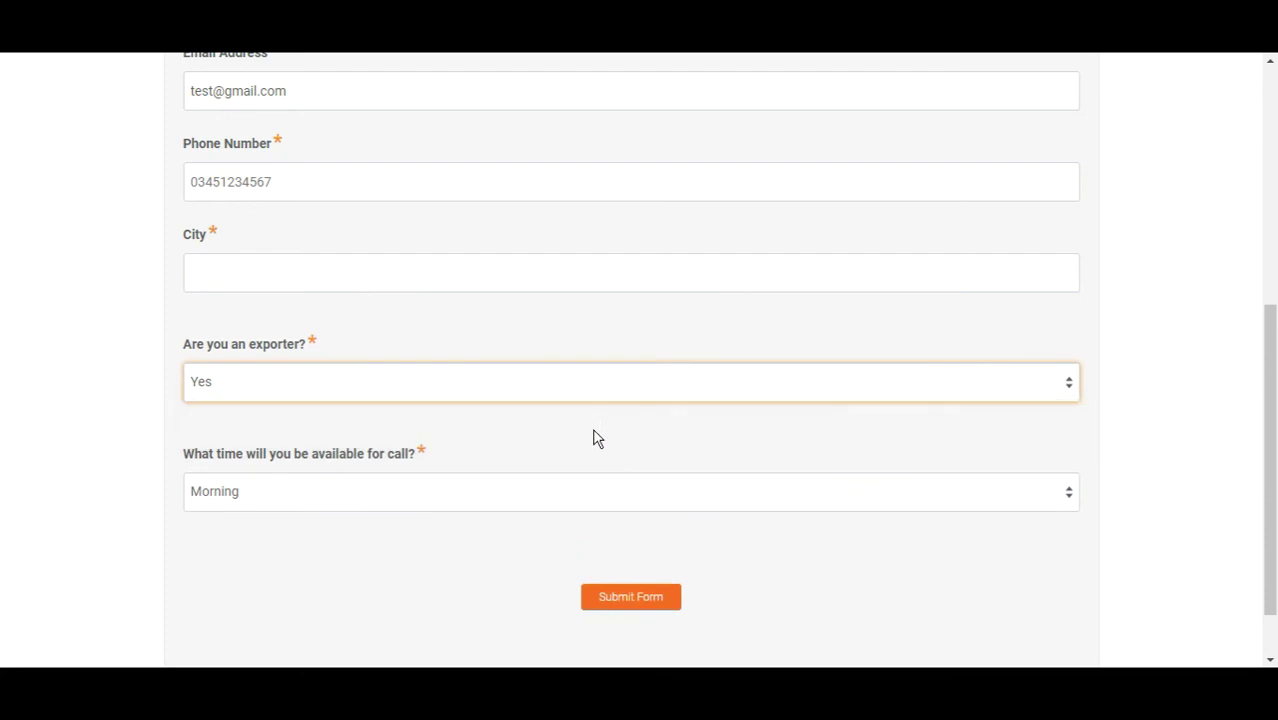
# - Set the available call time to Morning and submit the contact form
pyautogui.scroll(-1, 710, 423)
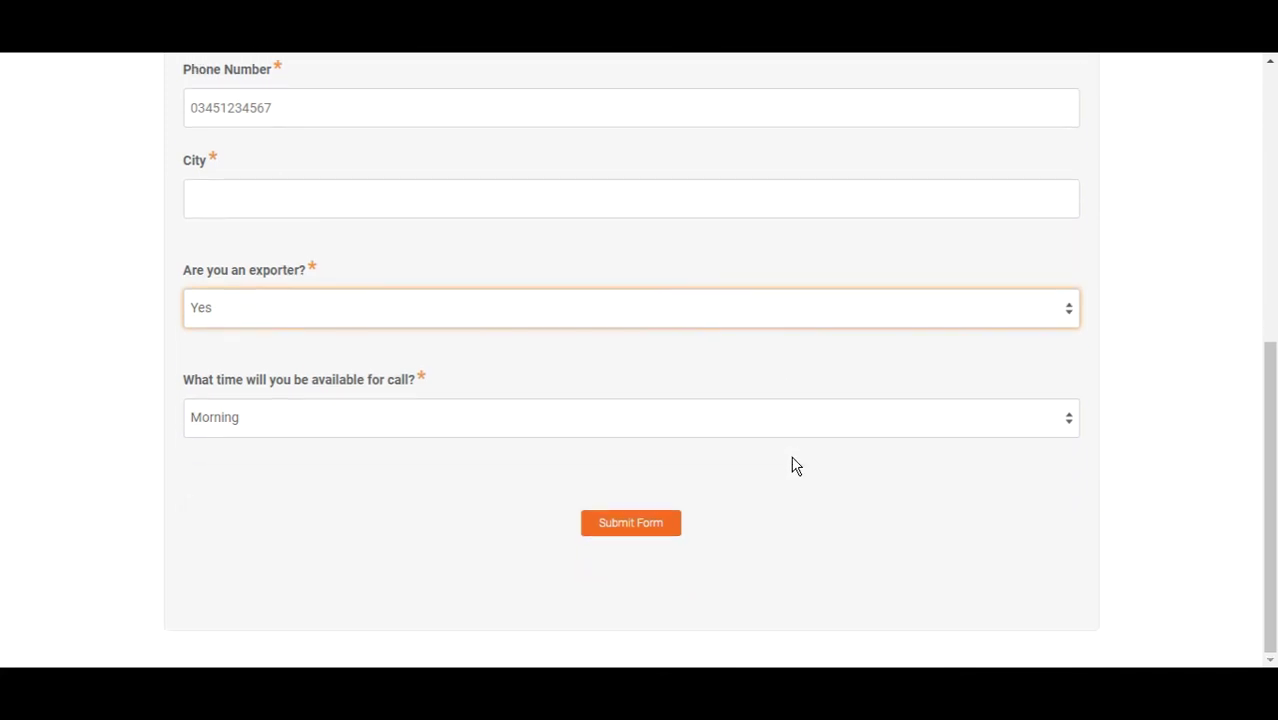
pyautogui.click(720, 434)
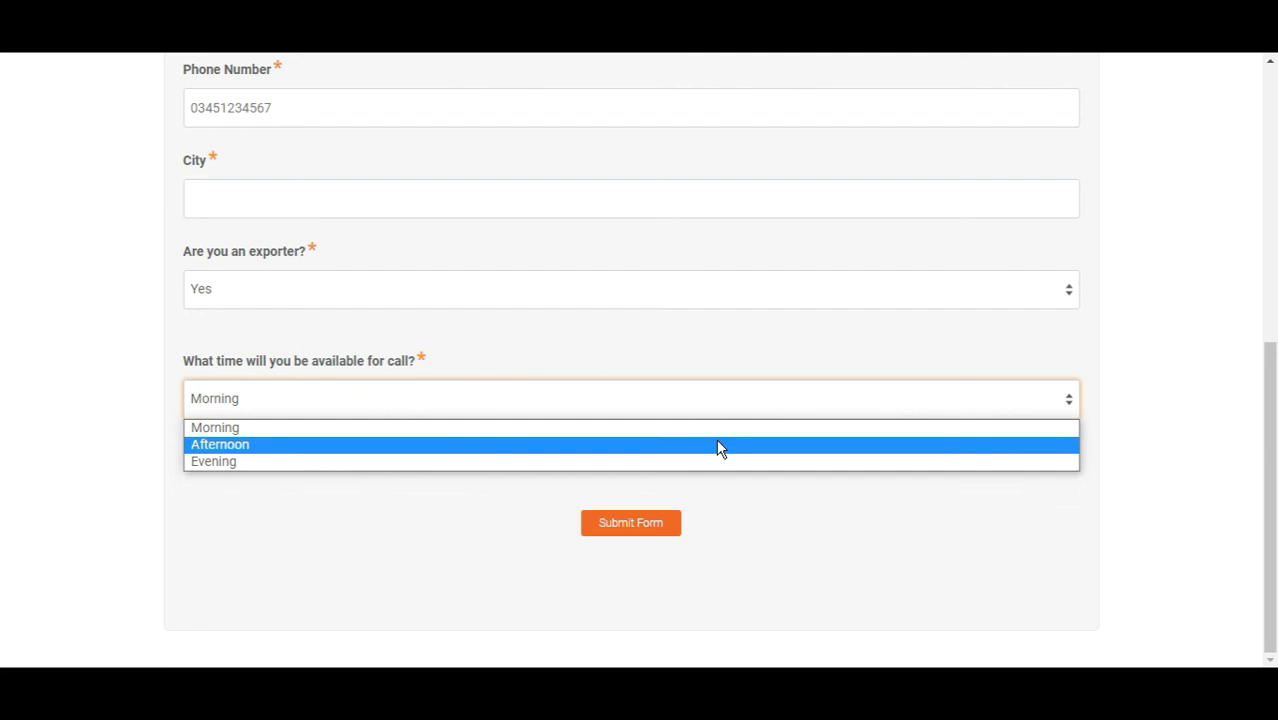
pyautogui.click(713, 427)
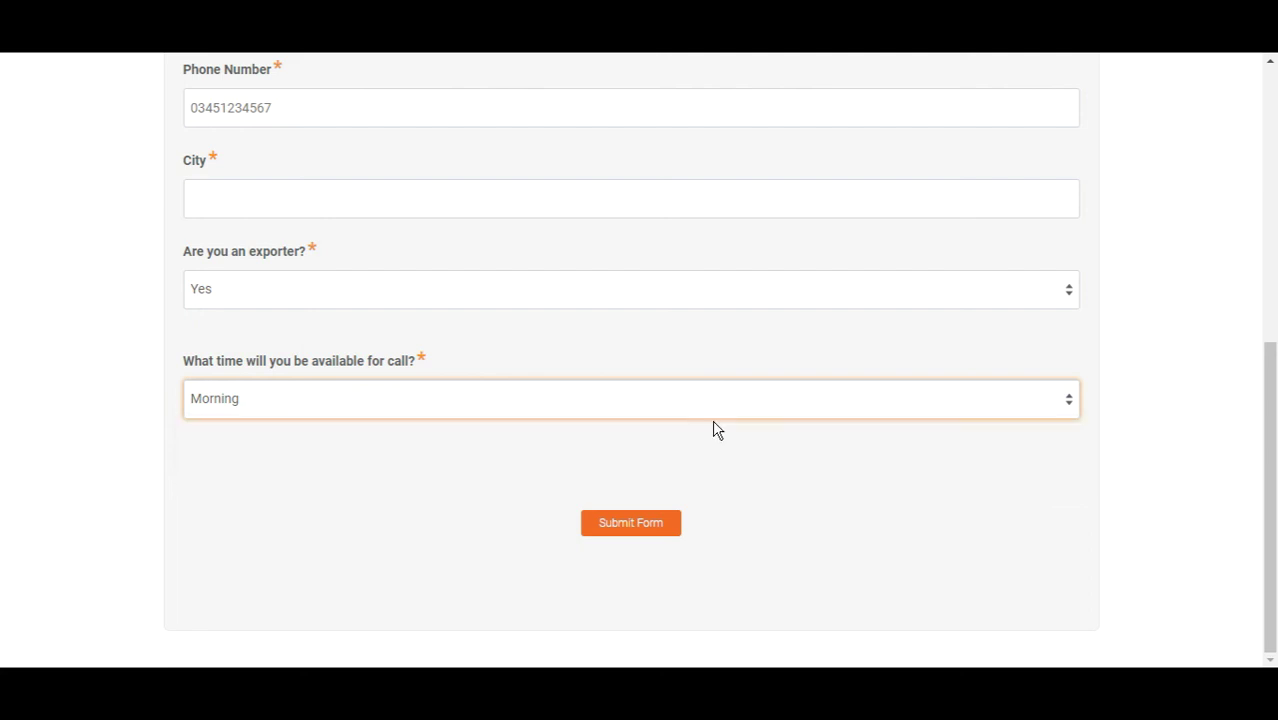
pyautogui.click(650, 520)
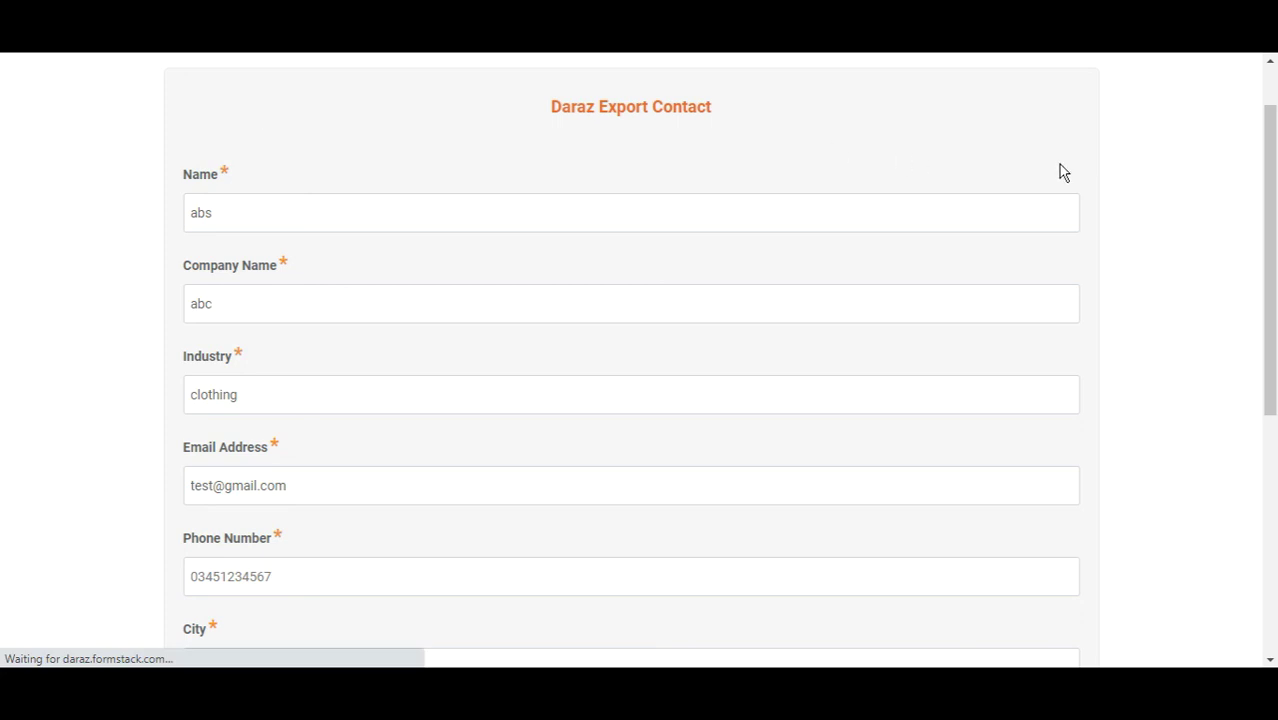